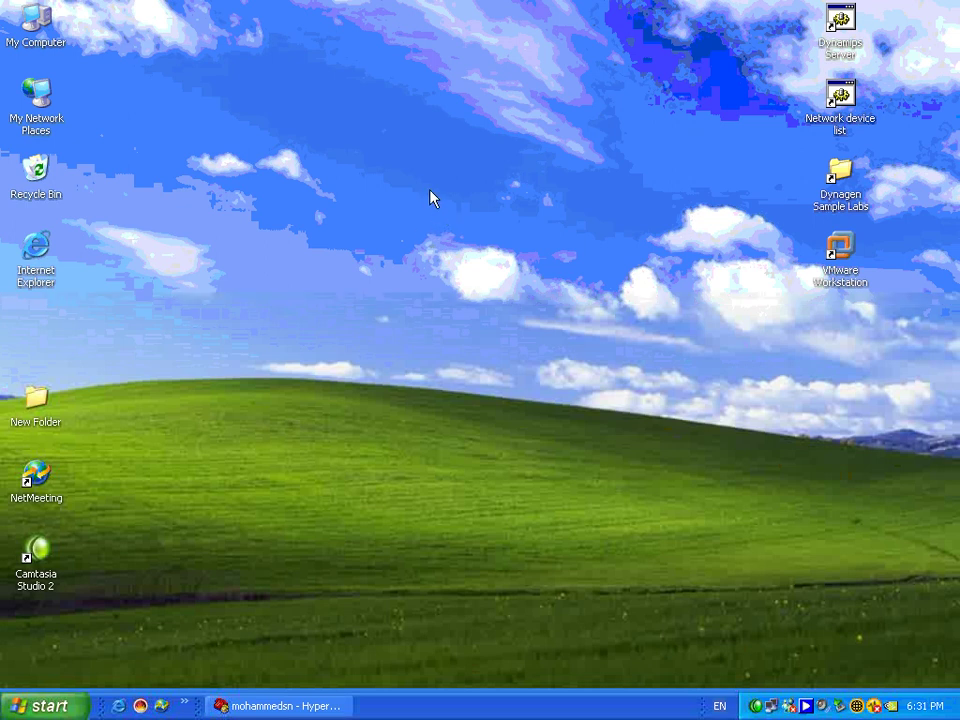
# - Log in to the router console at the arabhardware.net> prompt with the console password, then minimize HyperTerminal
pyautogui.click(240, 706)
pyautogui.press('Return')
pyautogui.press('Return')
pyautogui.press('Return')
pyautogui.press('Return')
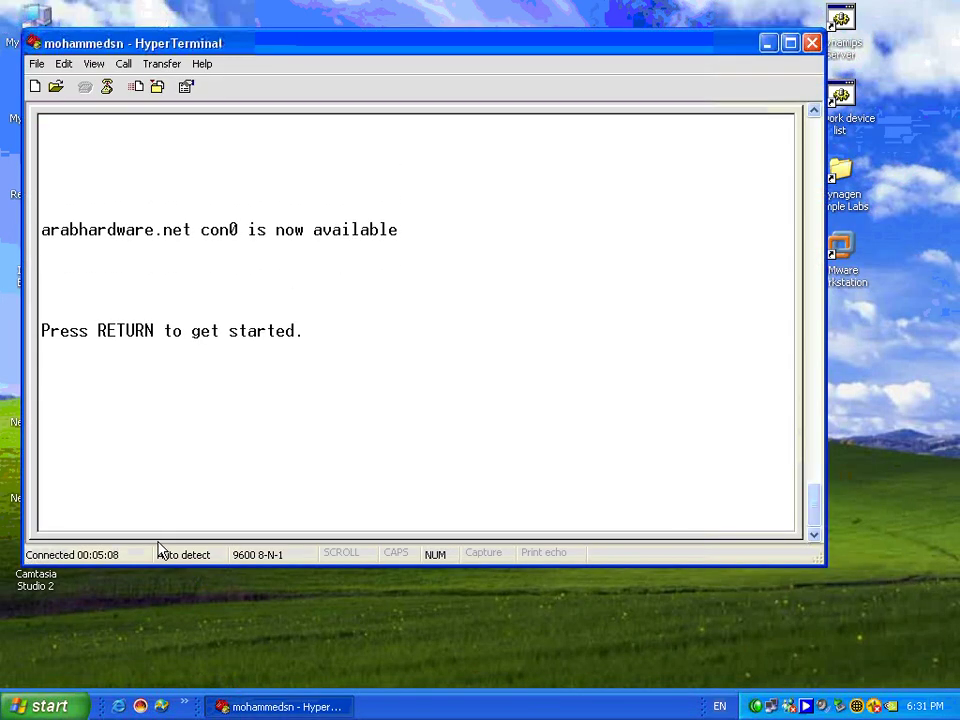
pyautogui.press('Return')
pyautogui.press('Return')
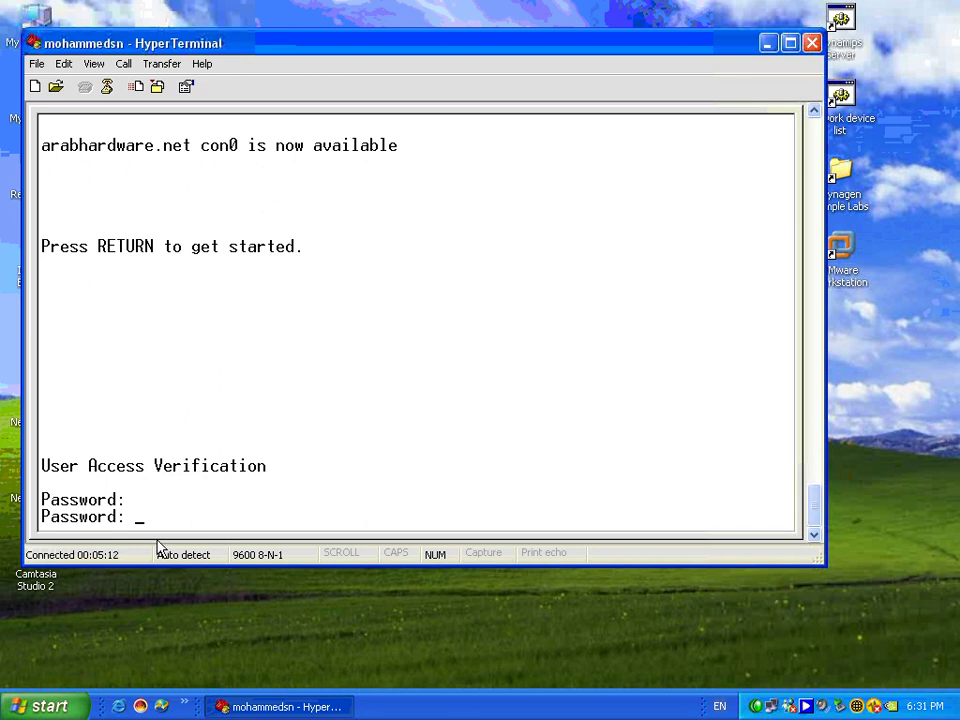
pyautogui.press('Return')
pyautogui.press('Return')
pyautogui.press('Return')
pyautogui.press('Return')
pyautogui.press('Return')
pyautogui.press('Return')
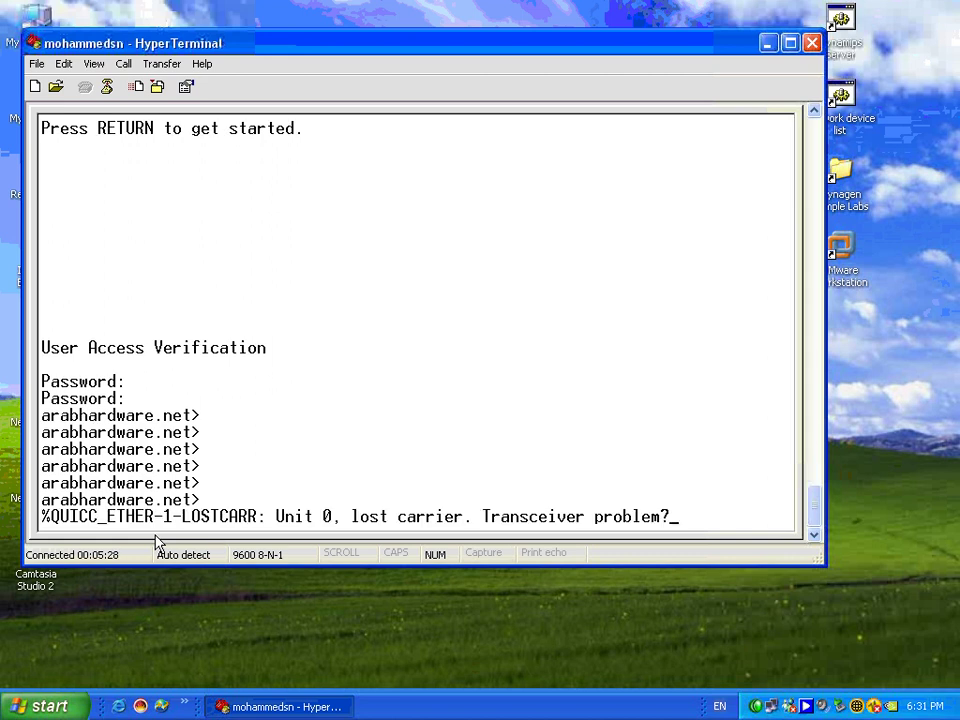
pyautogui.press('Return')
pyautogui.press('Return')
pyautogui.press('Return')
pyautogui.press('Return')
pyautogui.press('Return')
pyautogui.press('Return')
pyautogui.press('Return')
pyautogui.press('Return')
pyautogui.press('Return')
pyautogui.press('Return')
pyautogui.press('Return')
pyautogui.press('Return')
pyautogui.press('Return')
pyautogui.press('Return')
pyautogui.press('Return')
pyautogui.press('Return')
pyautogui.press('Return')
pyautogui.press('Return')
pyautogui.press('Return')
pyautogui.press('Return')
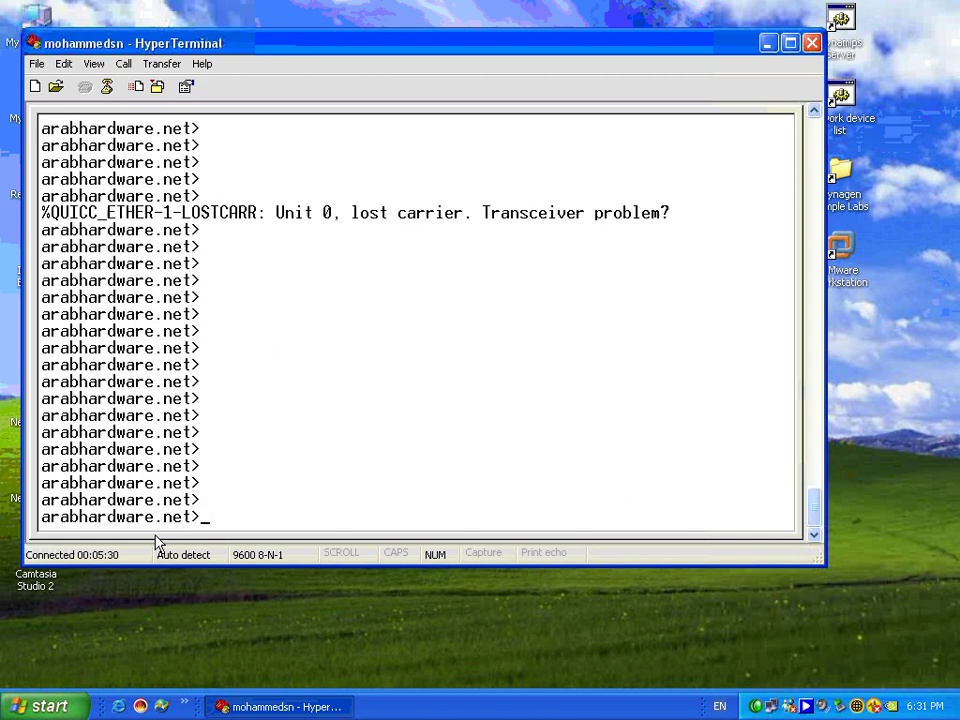
pyautogui.click(768, 43)
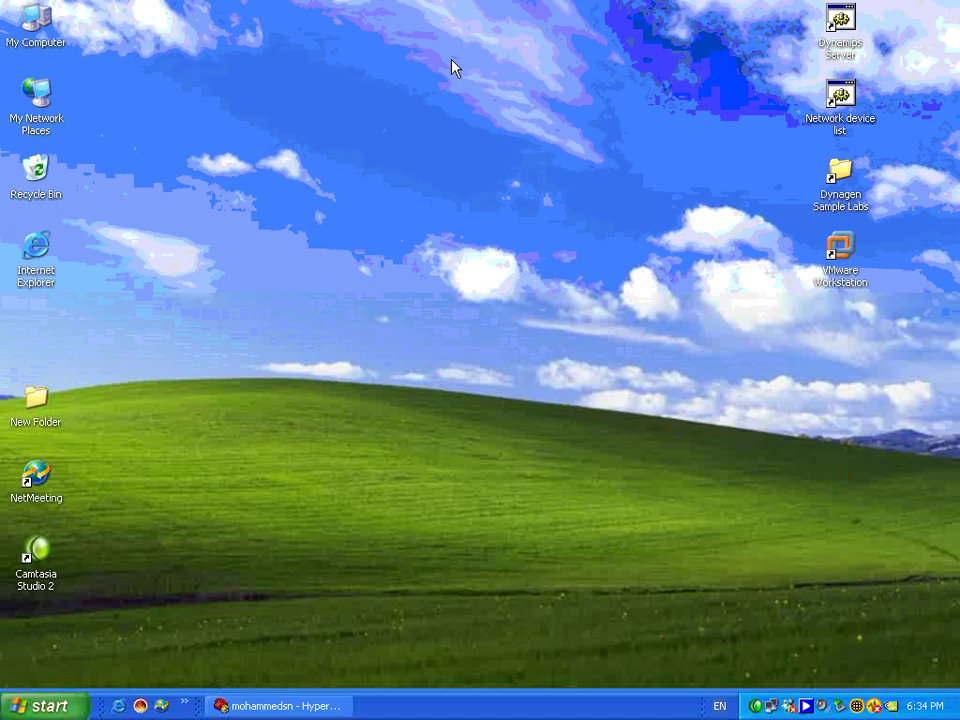
# - Restore the router console and enter privileged mode with en and the enable password
pyautogui.click(236, 708)
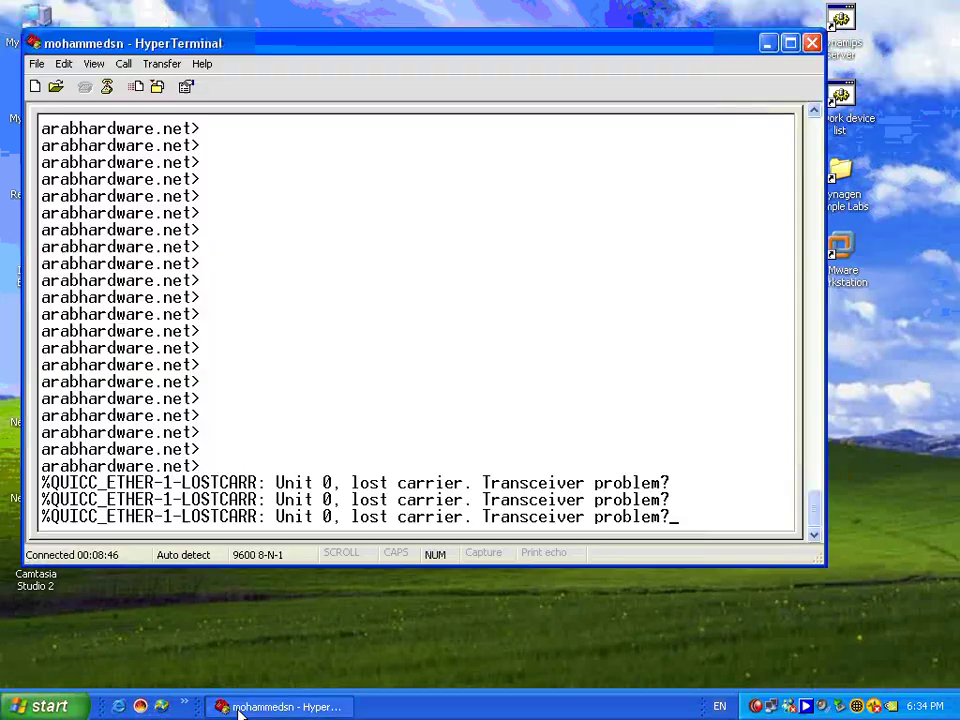
pyautogui.press('Return')
pyautogui.press('Return')
pyautogui.press('Return')
pyautogui.press('Return')
pyautogui.press('Return')
pyautogui.press('Return')
pyautogui.press('Return')
pyautogui.press('Return')
pyautogui.press('Return')
pyautogui.press('Return')
pyautogui.press('Return')
pyautogui.press('Return')
pyautogui.press('Return')
pyautogui.press('Return')
pyautogui.press('Return')
pyautogui.press('Return')
pyautogui.press('Return')
pyautogui.press('Return')
pyautogui.press('Return')
pyautogui.press('Return')
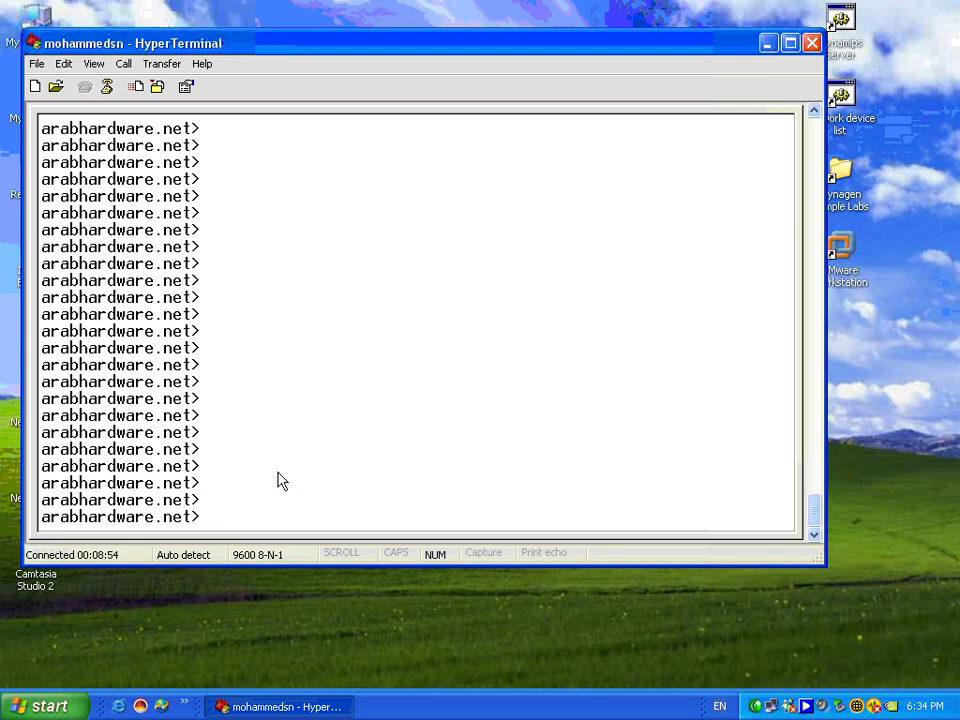
pyautogui.write('en')
pyautogui.press('Return')
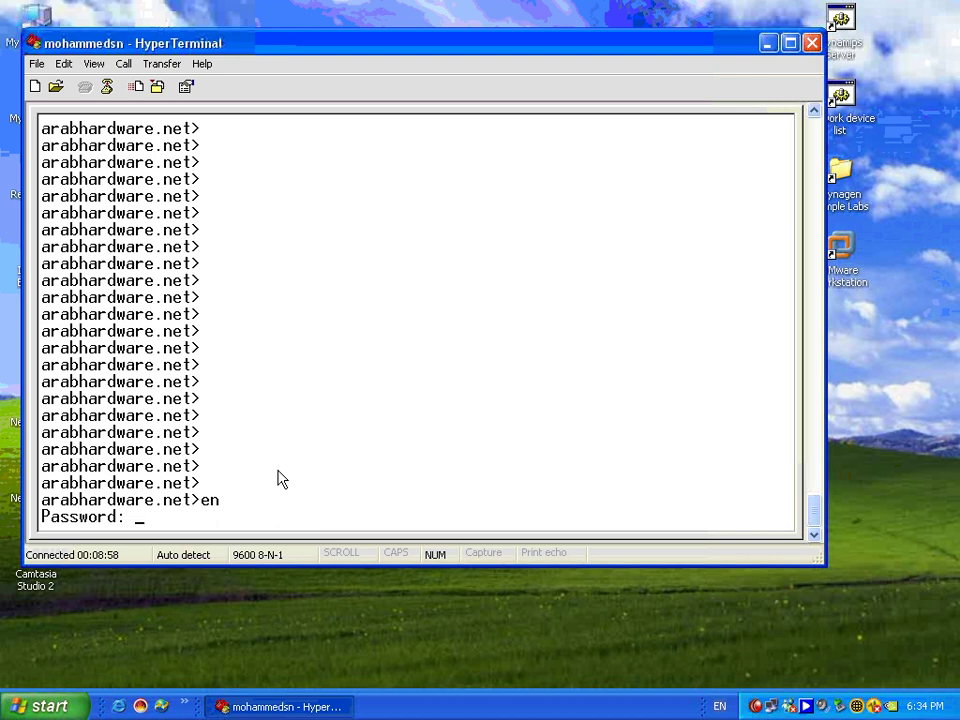
pyautogui.press('Return')
pyautogui.press('Return')
pyautogui.press('Return')
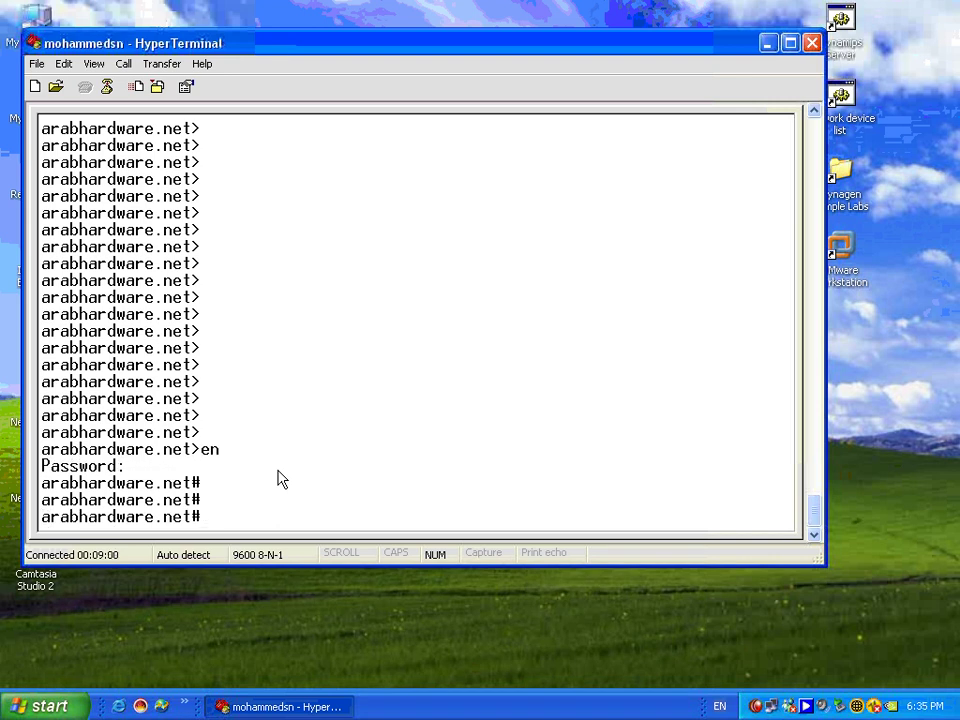
# - Enter global configuration mode with conf t and type line con 0
pyautogui.write('conf t')
pyautogui.press('Return')
pyautogui.press('Return')
pyautogui.press('Return')
pyautogui.press('Return')
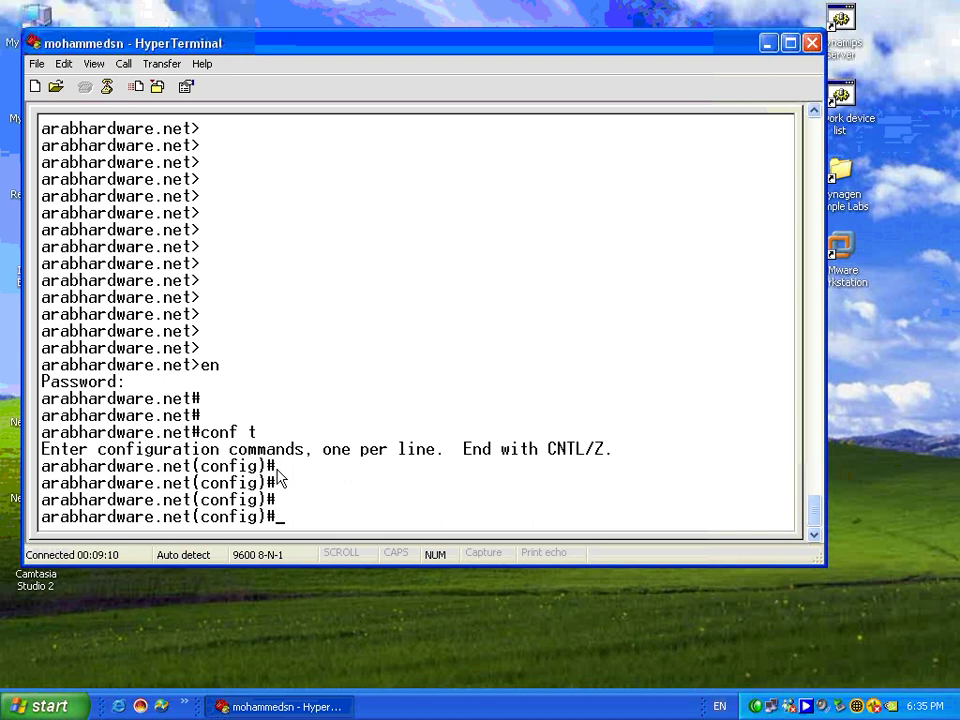
pyautogui.write('line con 0')
# - Enter console line 0 configuration and require login on it
pyautogui.press('Return')
pyautogui.write('login')
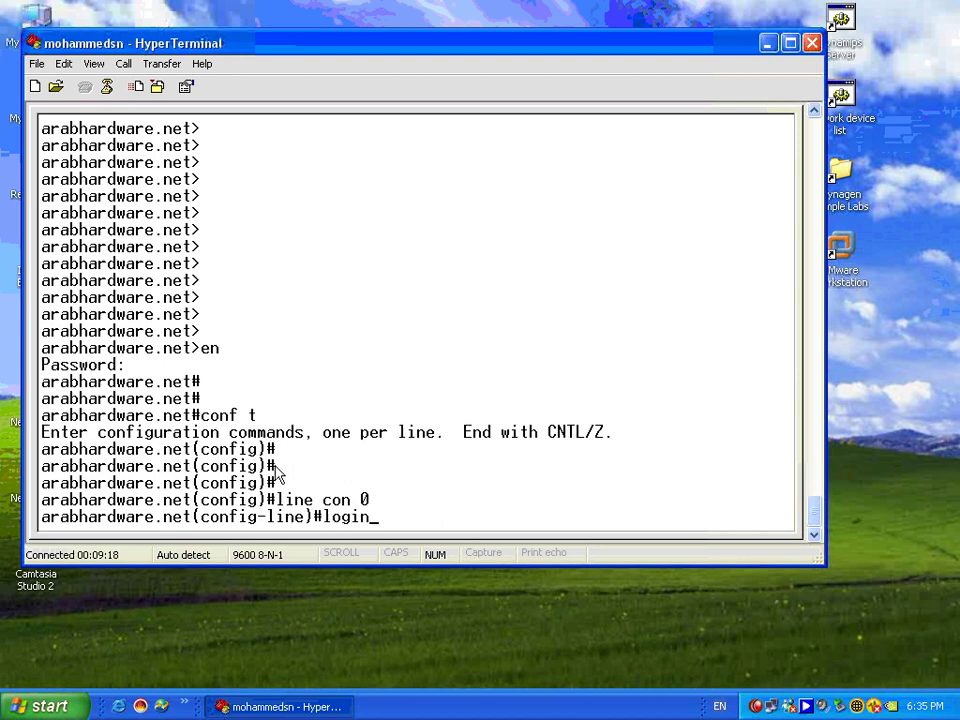
pyautogui.press('Return')
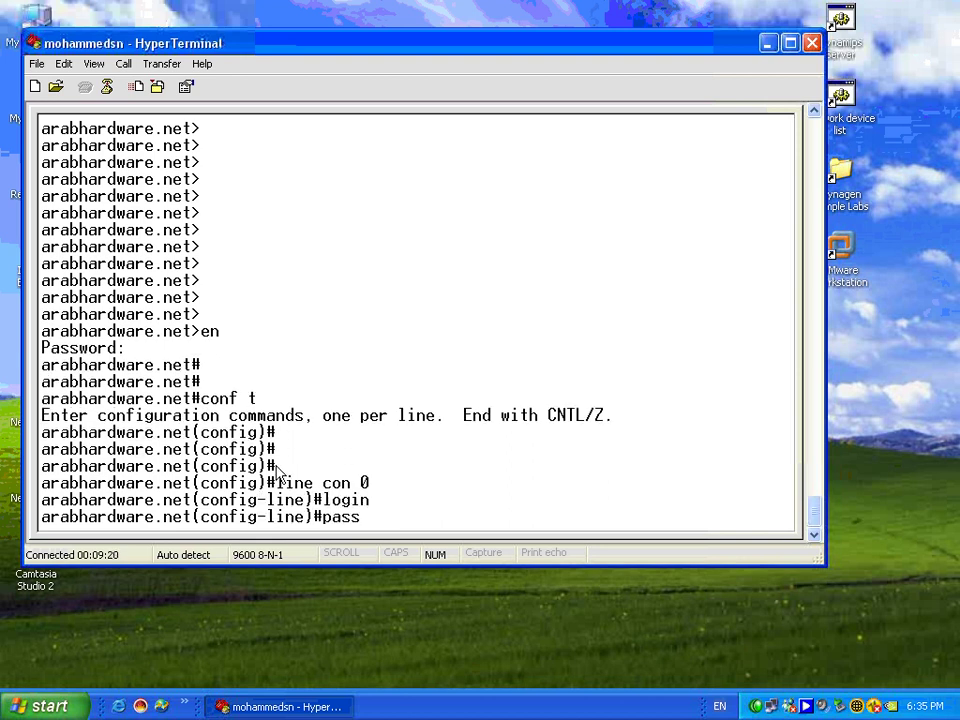
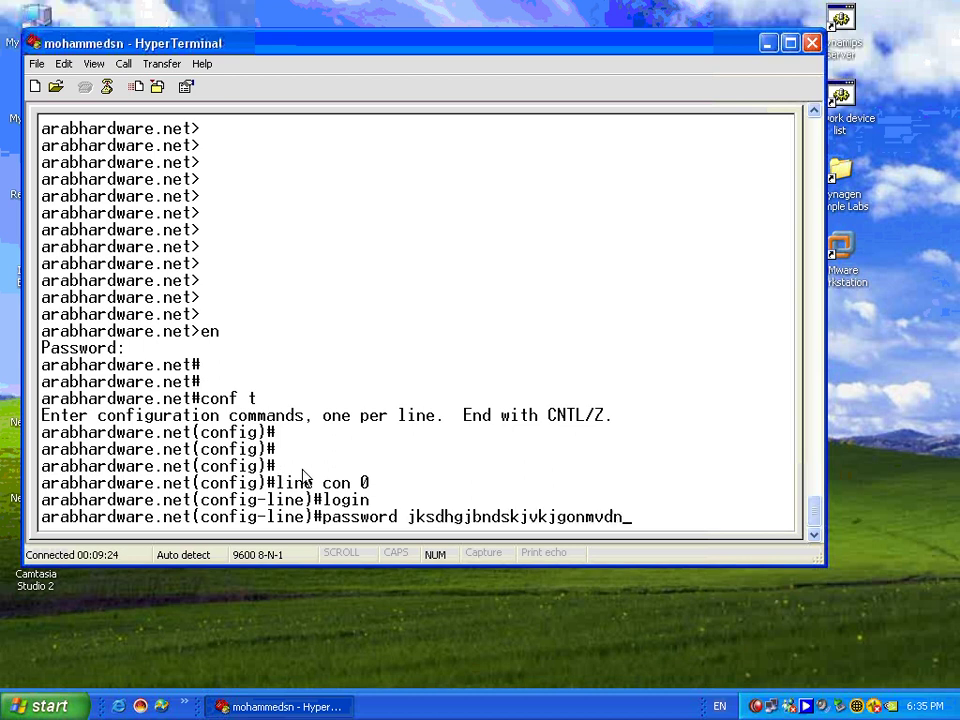
# - Attempt overlong console line passwords, which the router truncates to 25 characters
pyautogui.press('capslock')
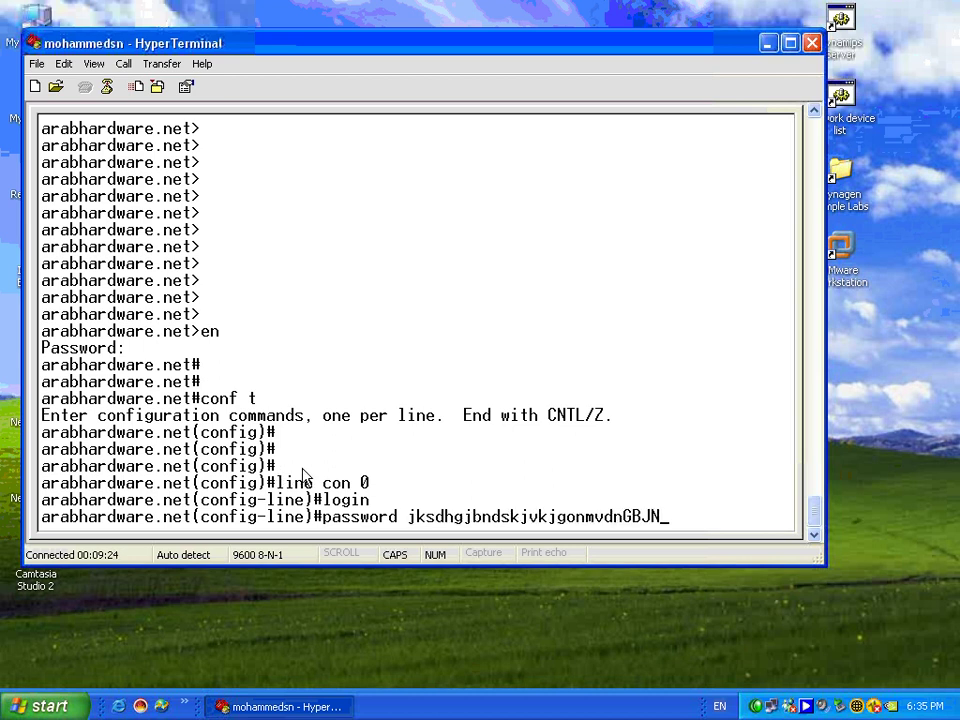
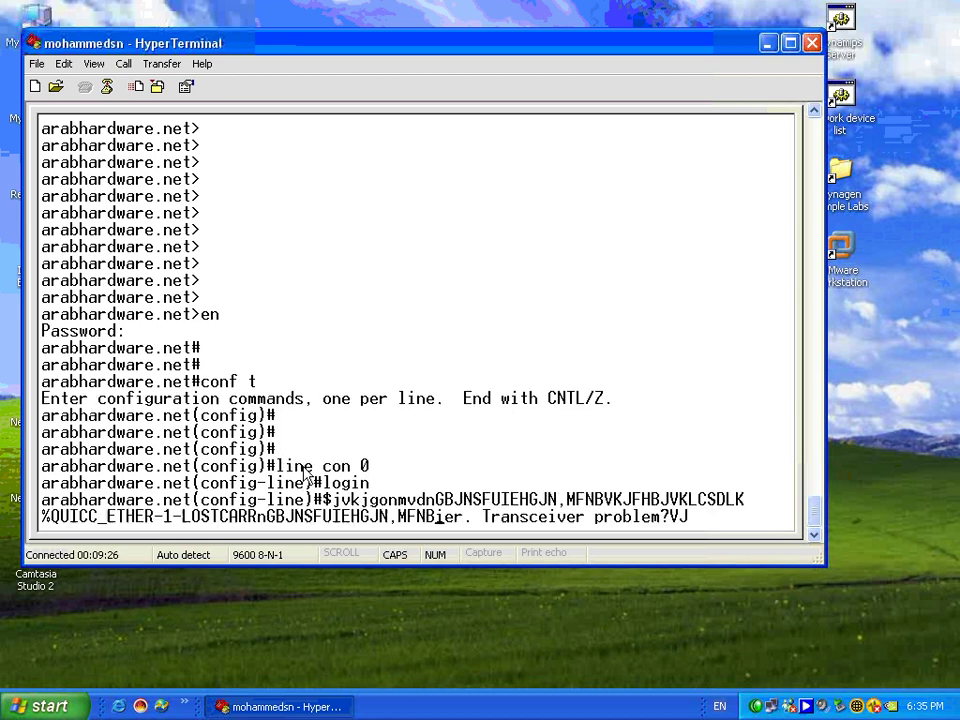
pyautogui.press('Return')
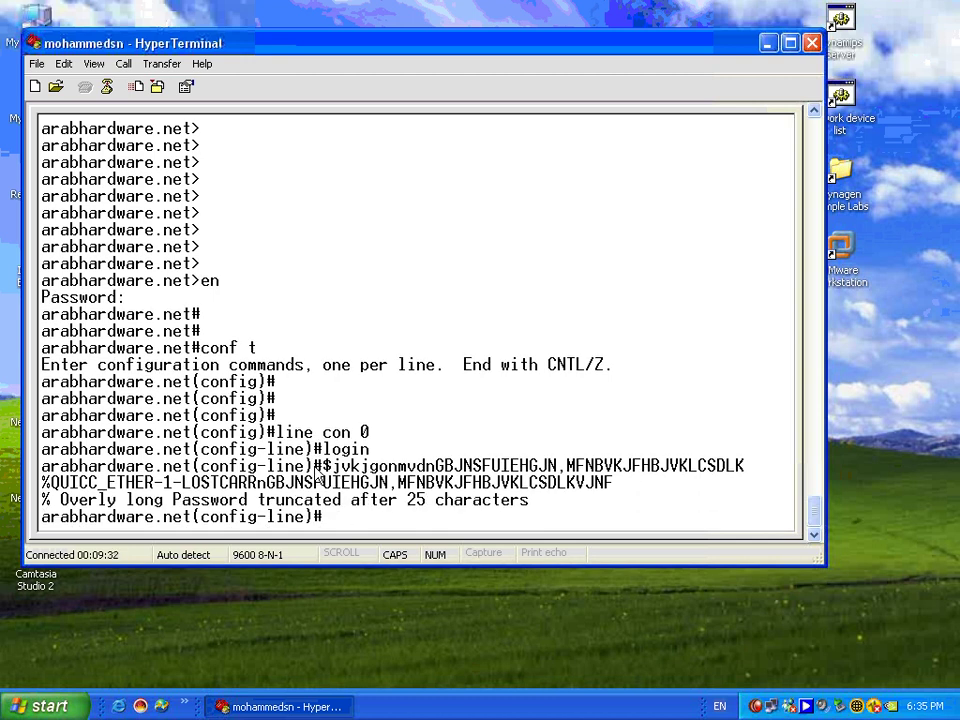
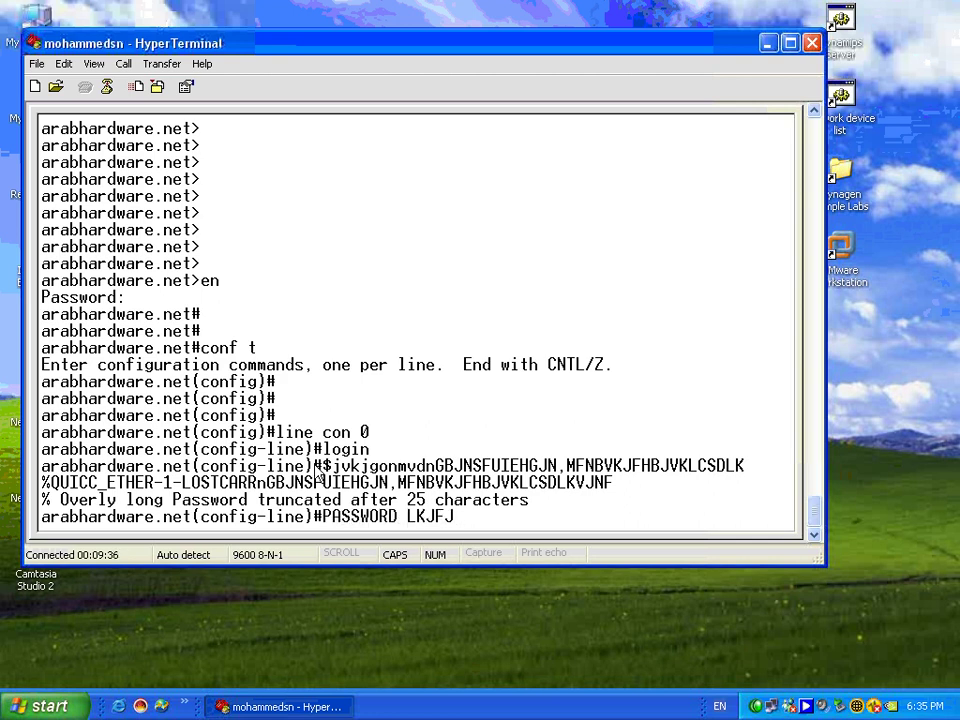
pyautogui.press('BackSpace')
pyautogui.press('BackSpace')
pyautogui.press('BackSpace')
pyautogui.press('BackSpace')
pyautogui.press('BackSpace')
pyautogui.press('BackSpace')
pyautogui.press('BackSpace')
pyautogui.press('BackSpace')
pyautogui.press('BackSpace')
pyautogui.press('BackSpace')
pyautogui.press('BackSpace')
pyautogui.press('BackSpace')
pyautogui.press('BackSpace')
pyautogui.press('BackSpace')
pyautogui.press('capslock')
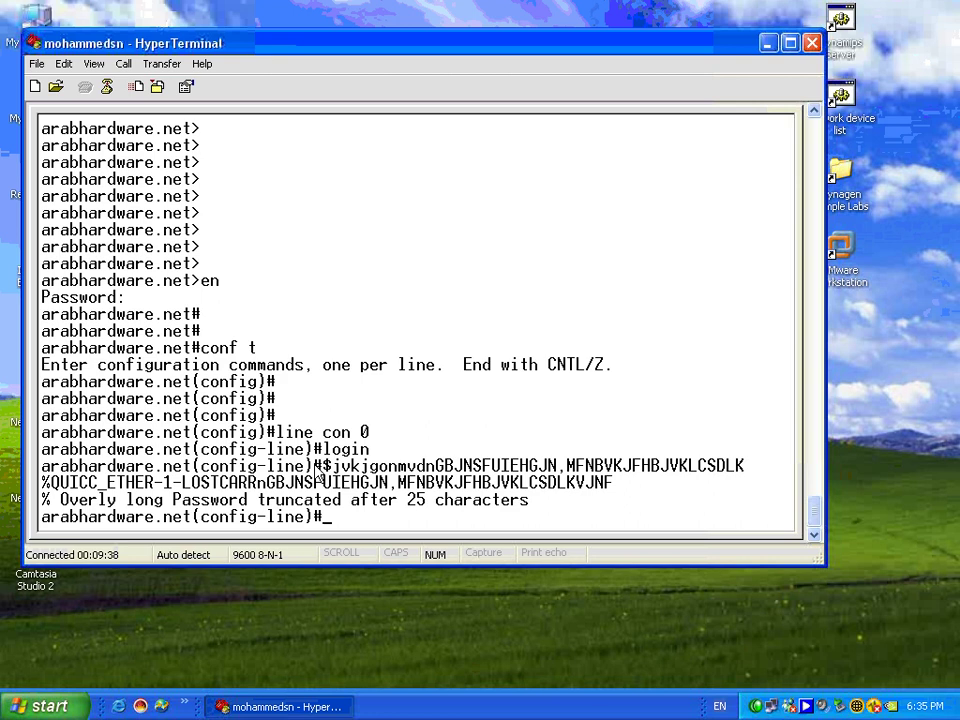
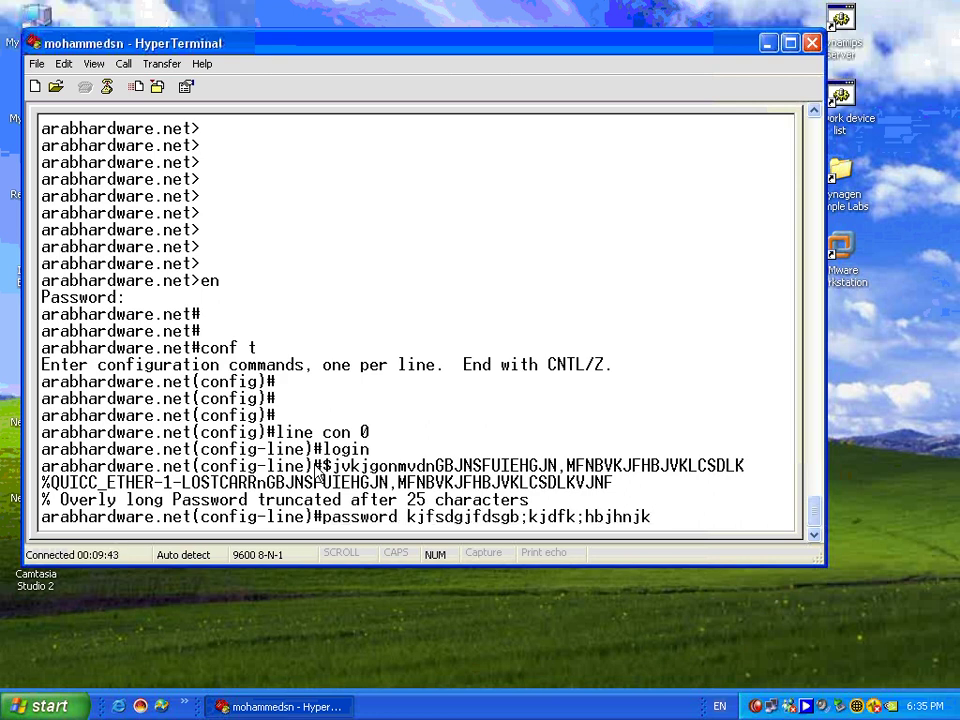
pyautogui.press('Return')
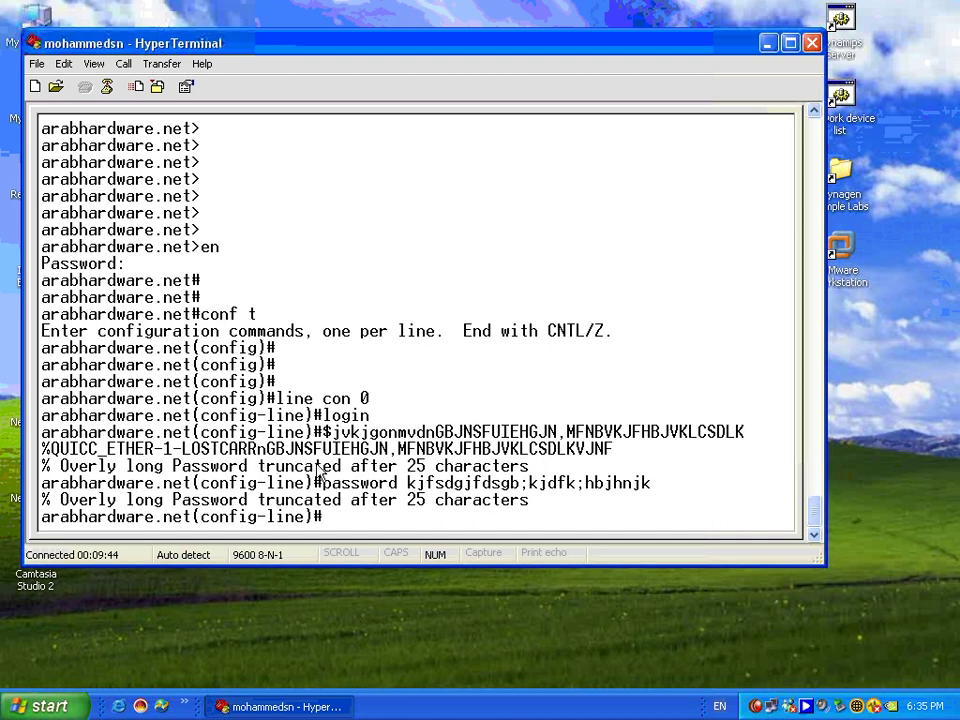
# - Recall the password command, shorten the password and submit it as the console line password
pyautogui.press('Up')
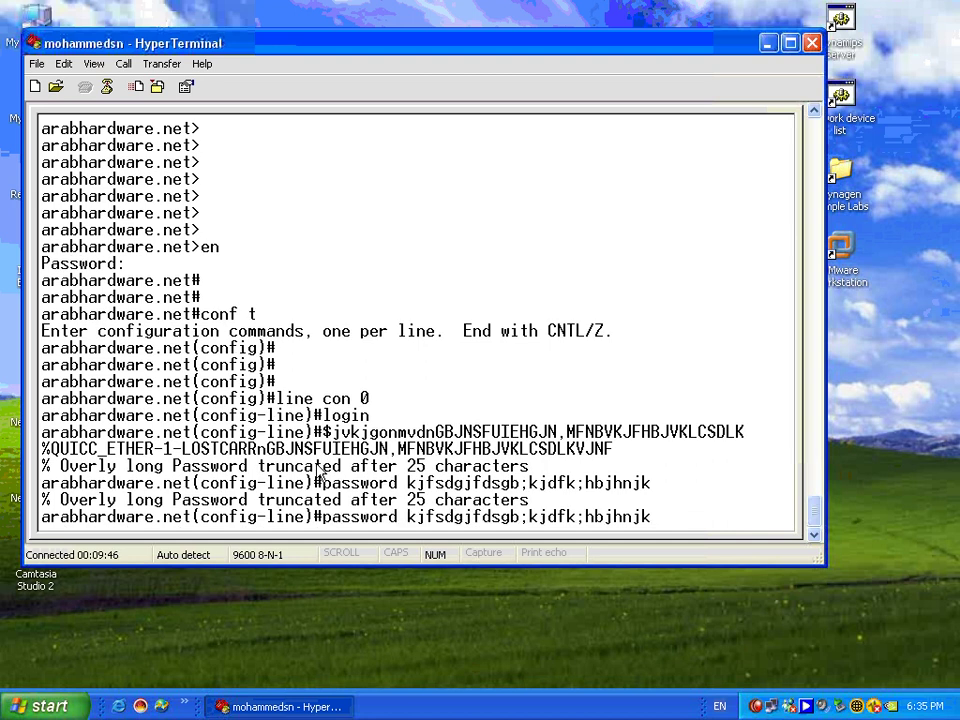
pyautogui.press('BackSpace')
pyautogui.press('BackSpace')
pyautogui.press('BackSpace')
pyautogui.press('BackSpace')
pyautogui.press('BackSpace')
pyautogui.press('BackSpace')
pyautogui.press('BackSpace')
pyautogui.press('BackSpace')
pyautogui.press('BackSpace')
pyautogui.press('BackSpace')
pyautogui.press('BackSpace')
pyautogui.press('BackSpace')
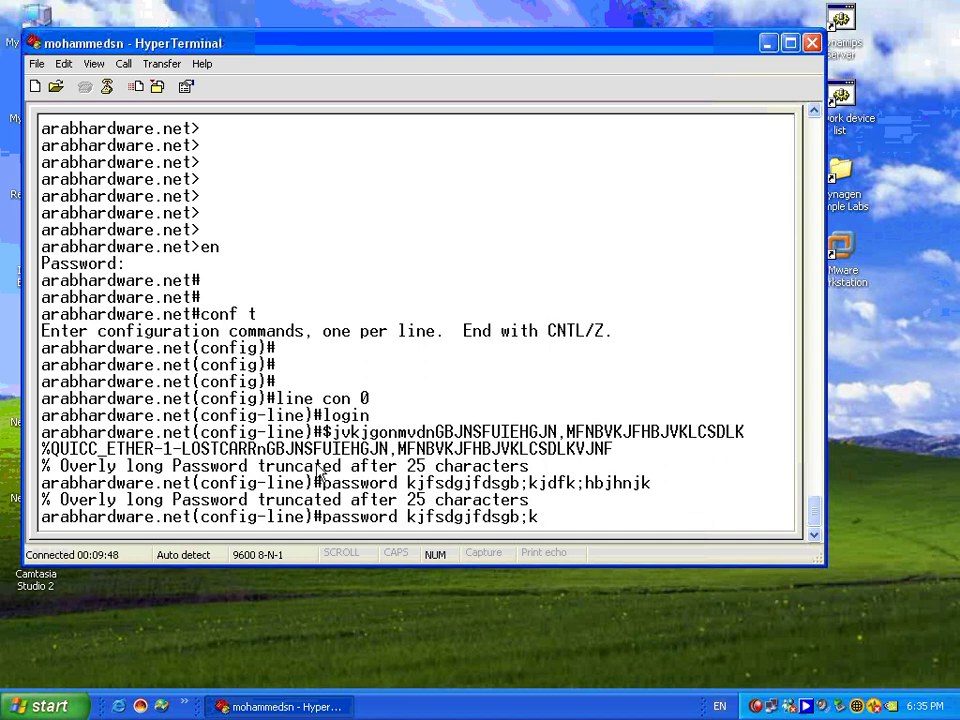
pyautogui.press('Return')
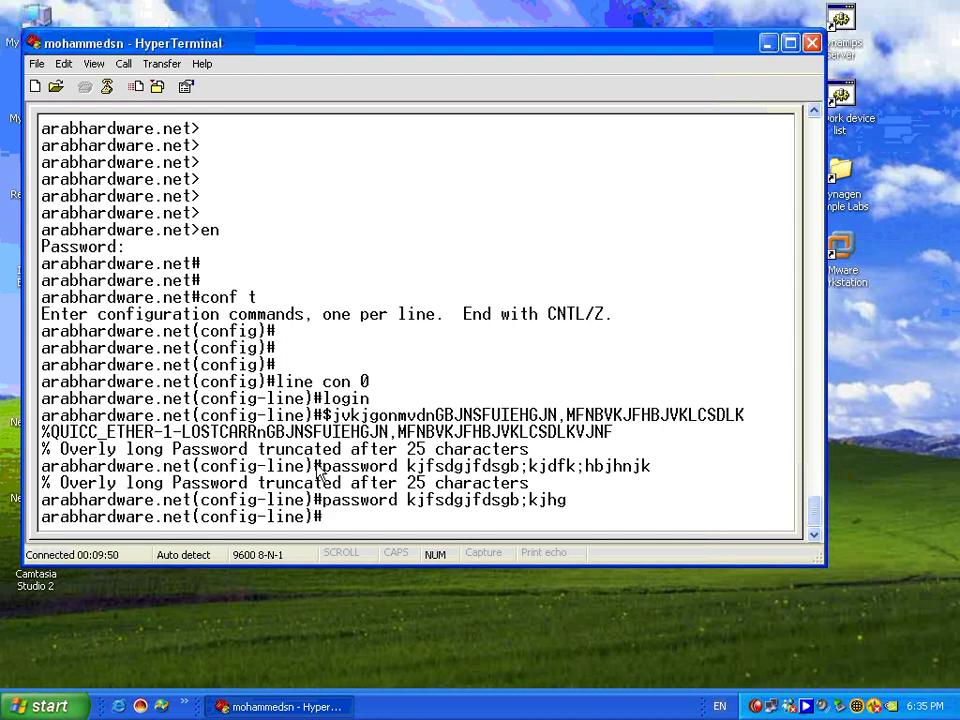
pyautogui.press('Return')
pyautogui.press('Return')
pyautogui.press('Return')
pyautogui.press('Return')
pyautogui.press('Return')
pyautogui.press('Return')
pyautogui.press('Return')
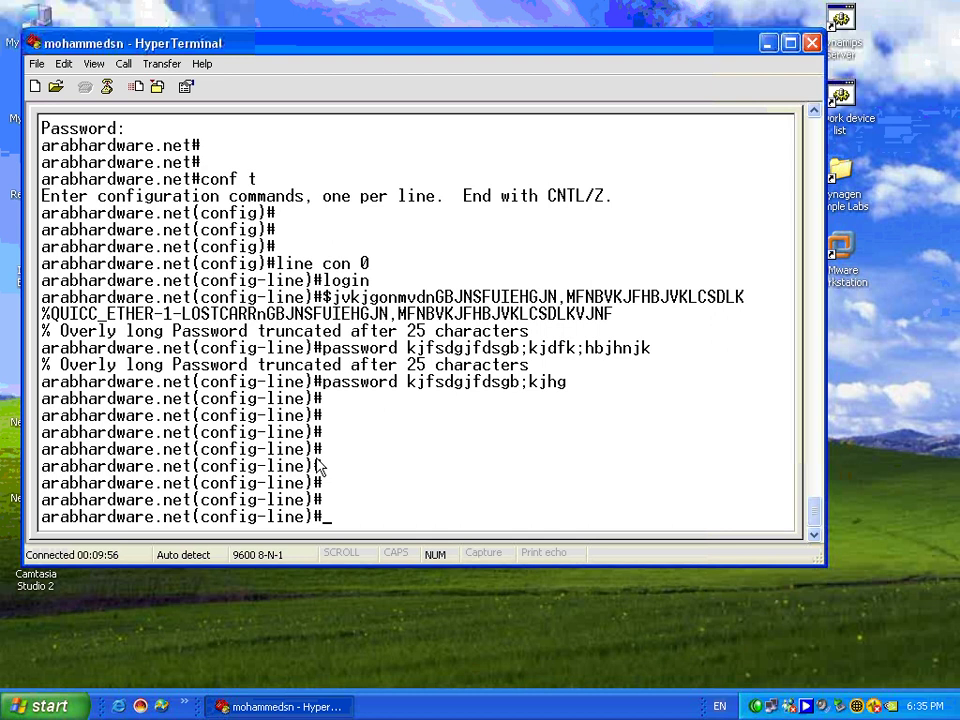
# - Exit to the privileged prompt with Ctrl+Z and run copy run start
pyautogui.hotkey('ctrl', 'z')
pyautogui.press('Return')
pyautogui.press('Return')
pyautogui.press('Return')
pyautogui.press('Return')
pyautogui.press('Return')
pyautogui.press('Return')
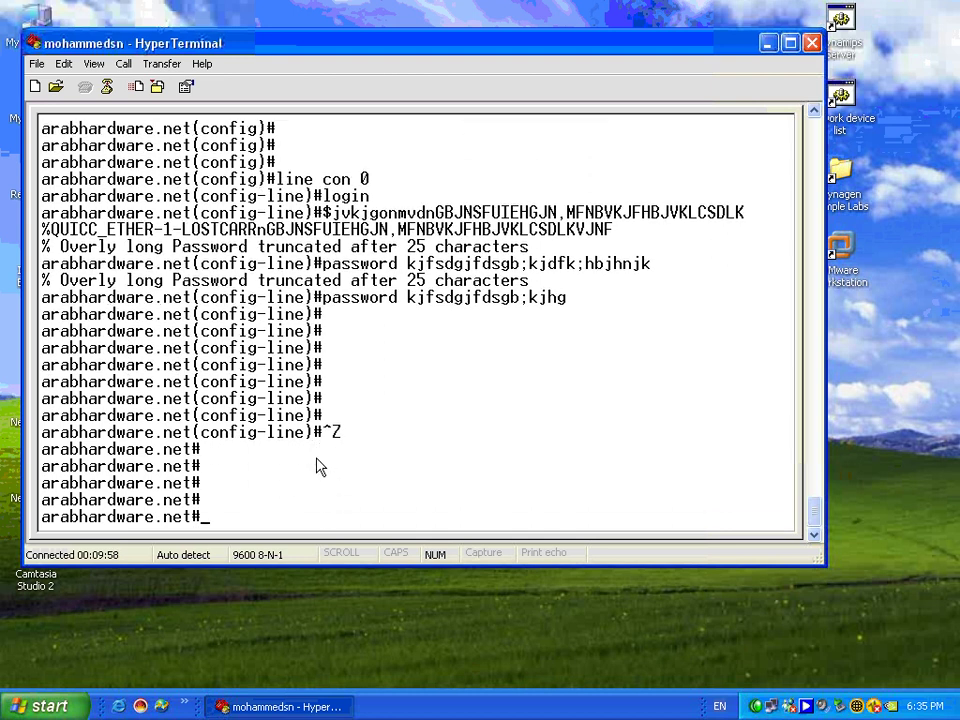
pyautogui.write('wr')
pyautogui.press('BackSpace')
pyautogui.press('BackSpace')
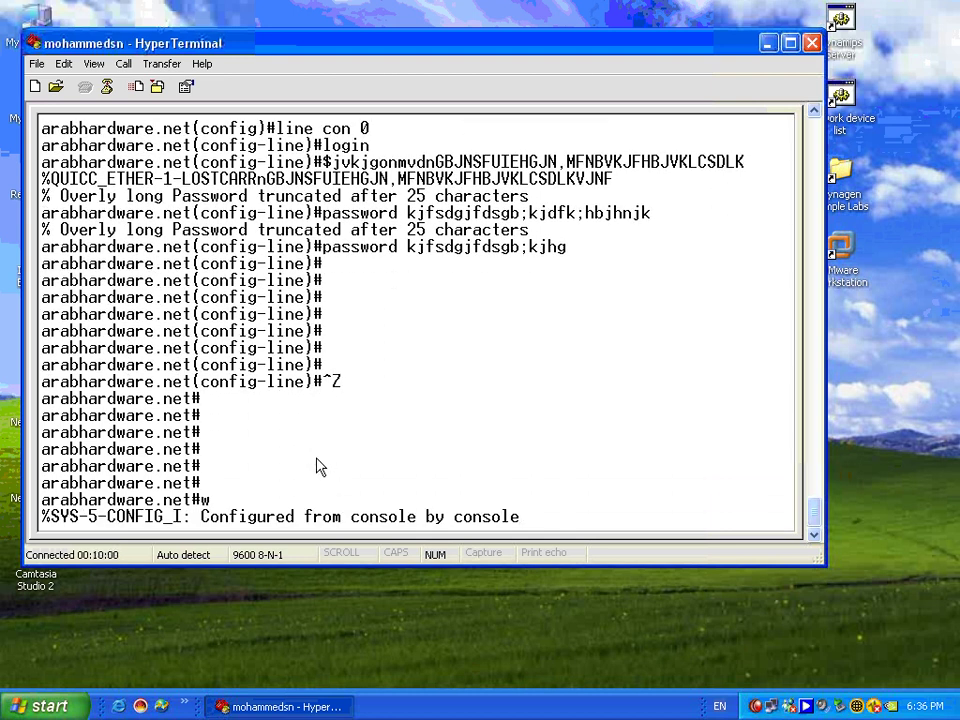
pyautogui.press('Return')
pyautogui.press('Return')
pyautogui.press('Return')
pyautogui.press('Return')
pyautogui.press('Return')
pyautogui.write('cop')
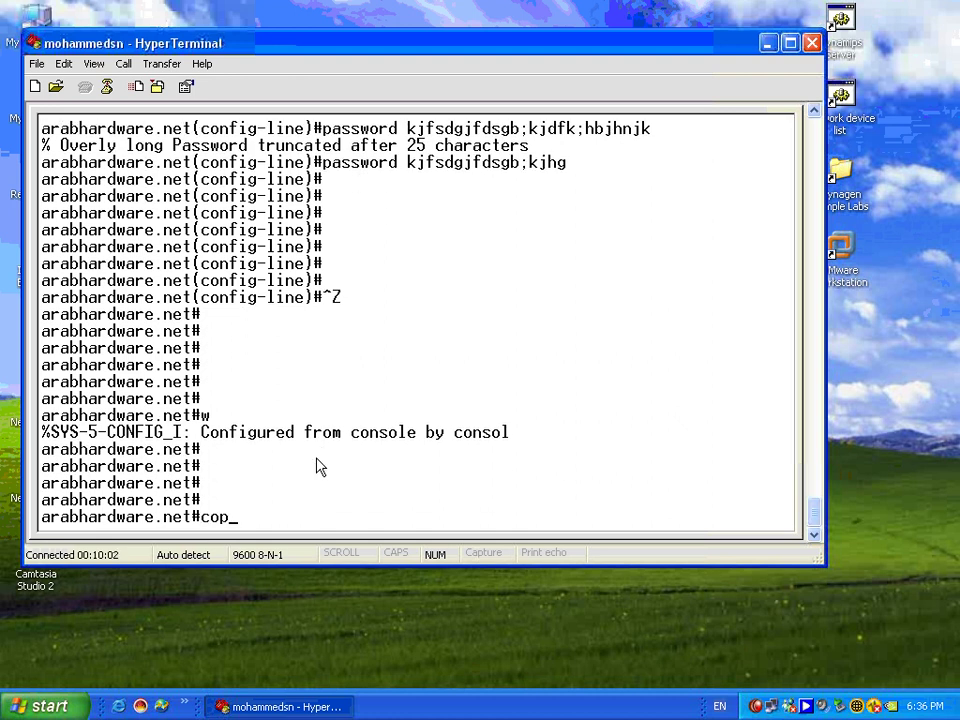
pyautogui.write('y run start')
pyautogui.press('Return')
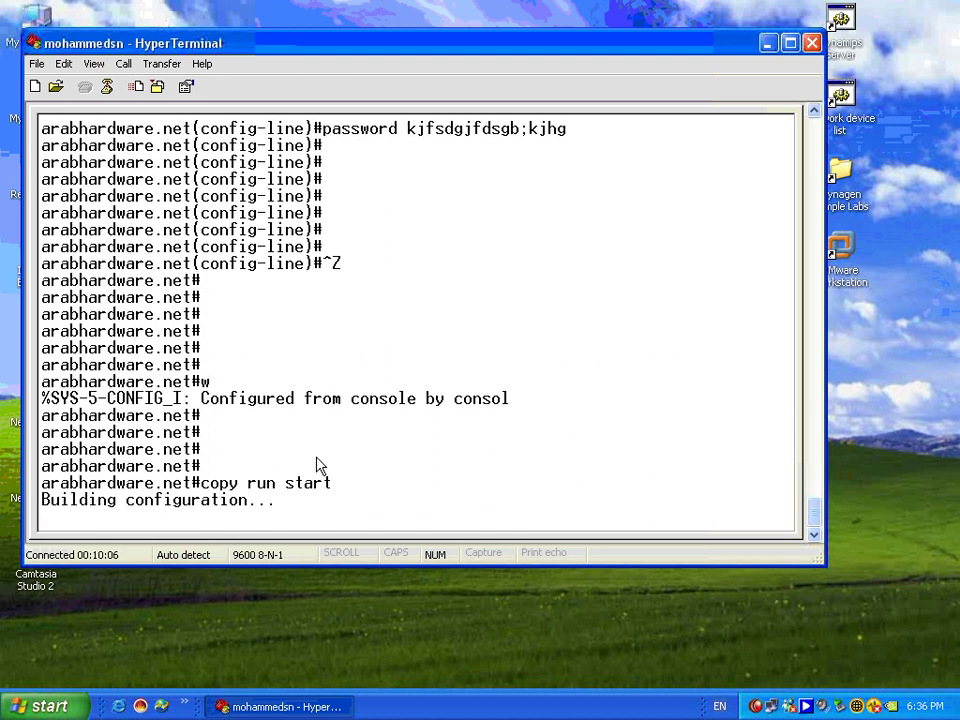